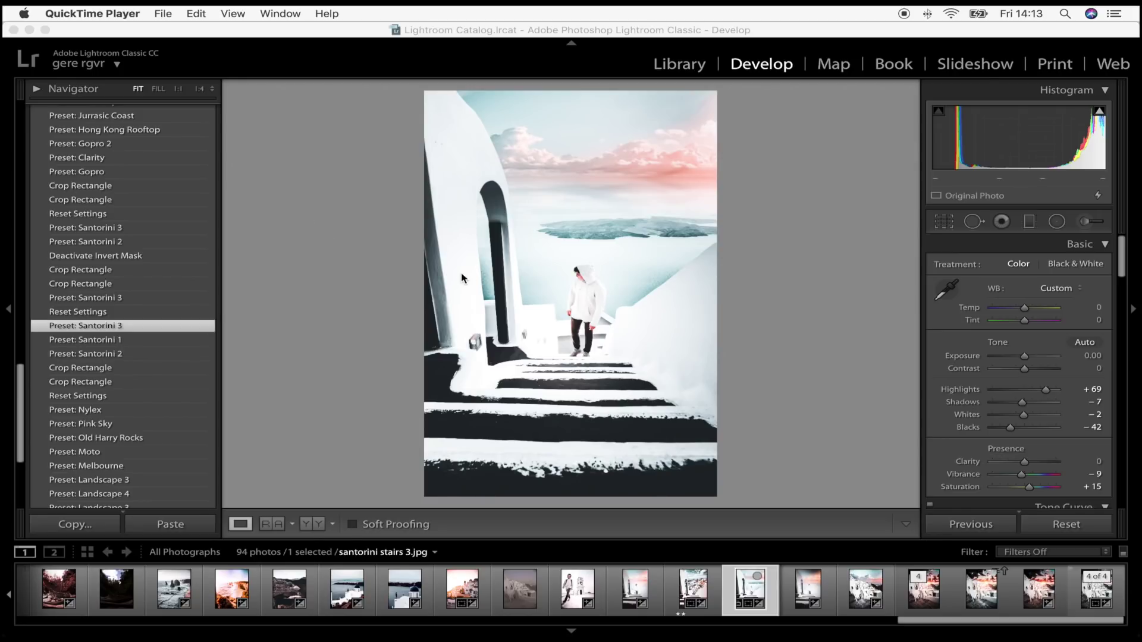
Reset the photo's develop settings and crop a strip off its upper and lower edges.
{"action": "left_click", "coordinate": [1041, 523]}
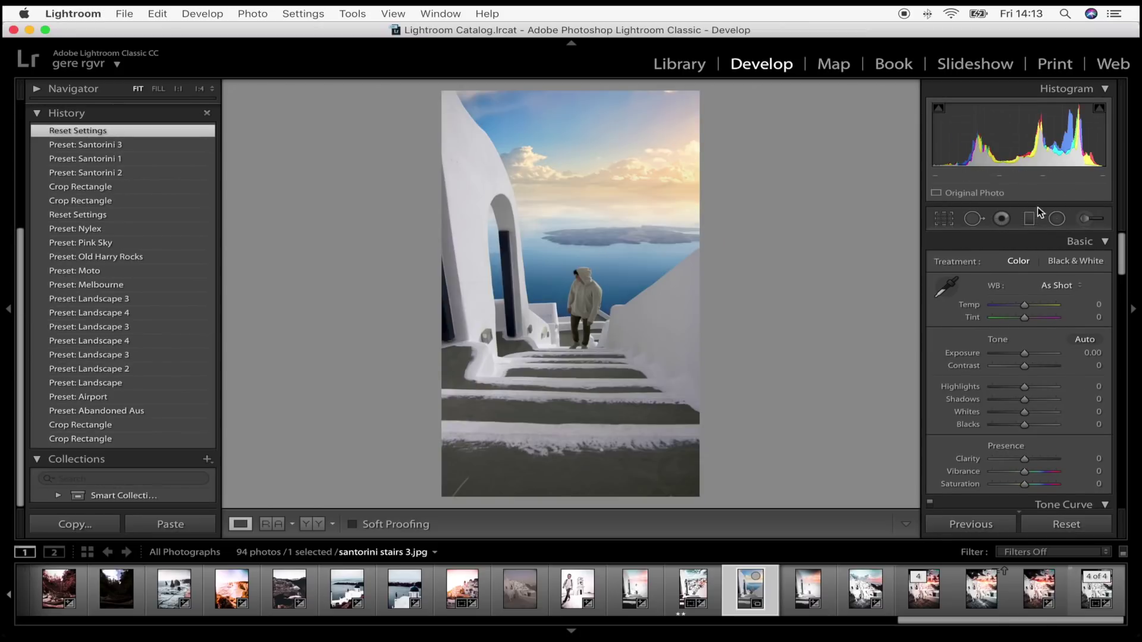
{"action": "left_click", "coordinate": [944, 219]}
{"action": "left_click_drag", "start_coordinate": [570, 90], "coordinate": [569, 103]}
{"action": "left_click_drag", "start_coordinate": [571, 498], "coordinate": [571, 485]}
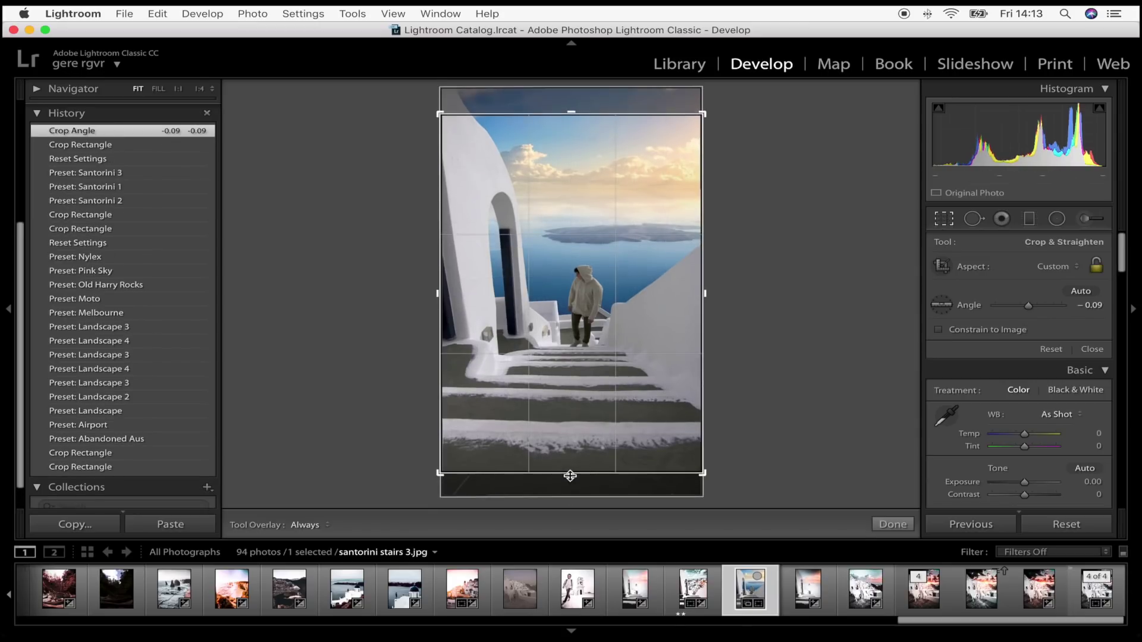
{"action": "left_click", "coordinate": [895, 525]}
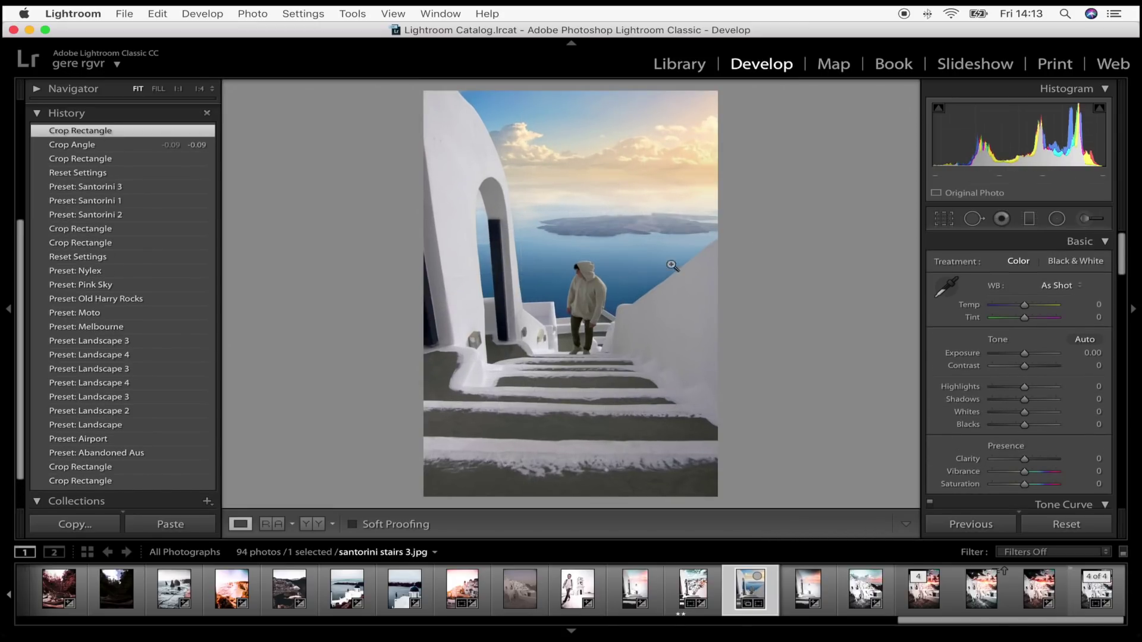
Apply the Moody preset from RN Base Presets to the staircase photo.
{"action": "scroll", "coordinate": [125, 279], "scroll_direction": "up", "scroll_amount": 10}
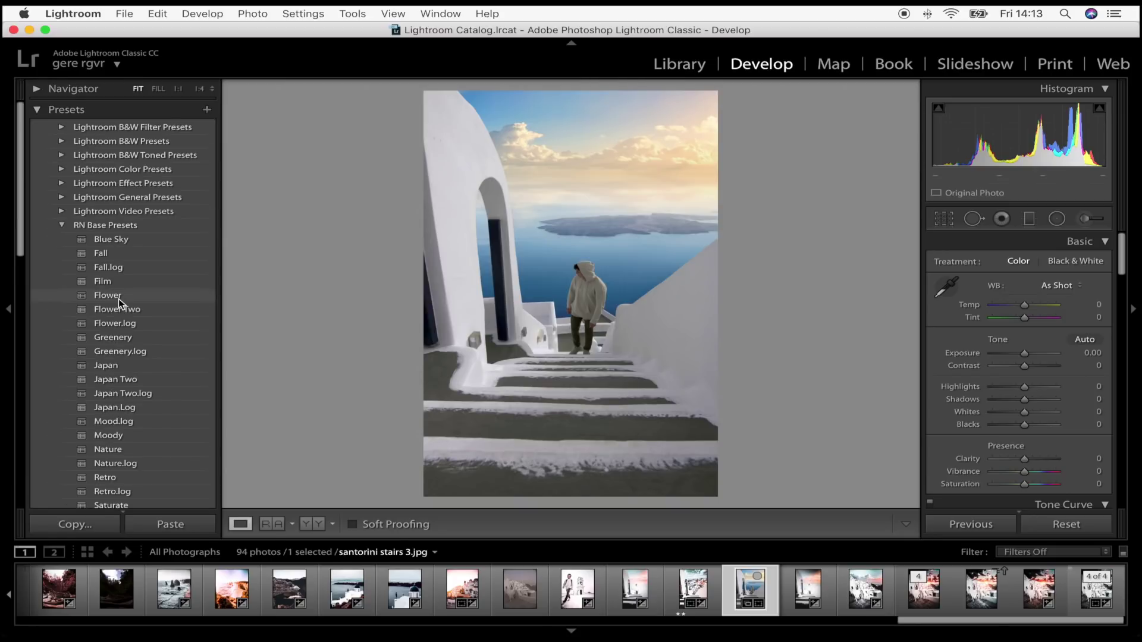
{"action": "scroll", "coordinate": [128, 322], "scroll_direction": "down", "scroll_amount": 4}
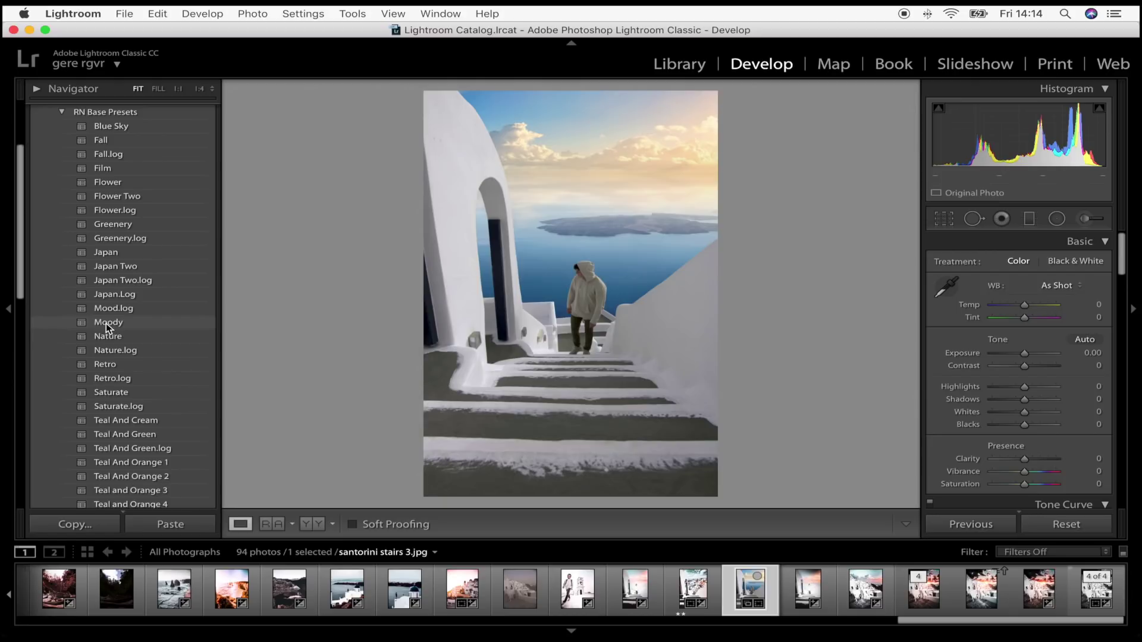
{"action": "left_click", "coordinate": [108, 324]}
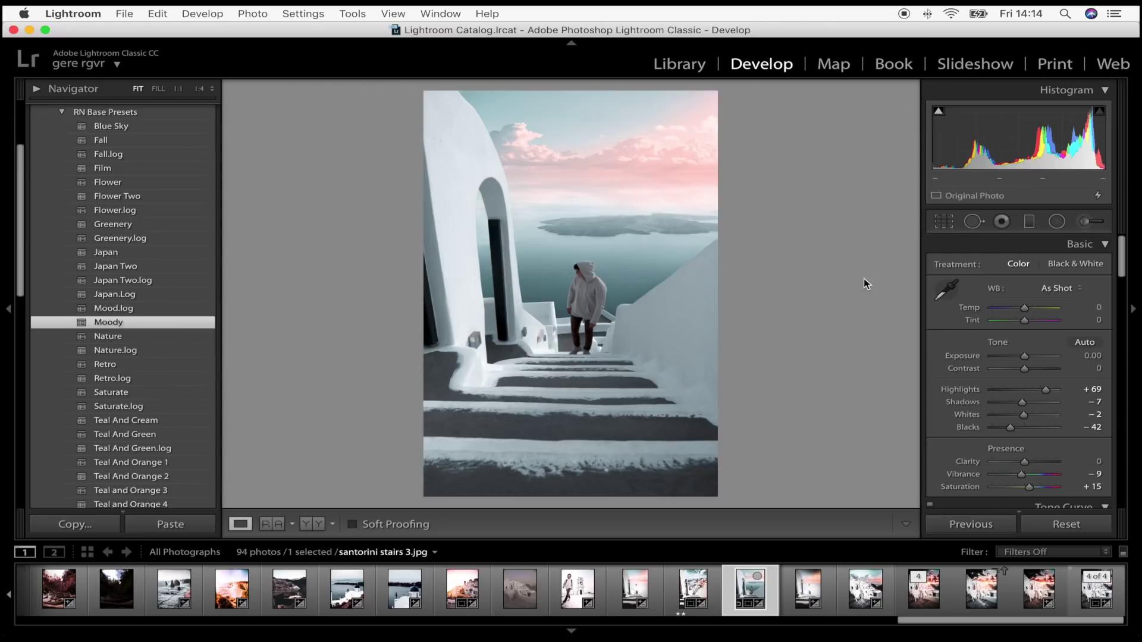
Add a radial filter centred on the man with exposure 1.60 and contrast 41.
{"action": "key", "text": "shift+m"}
{"action": "left_click_drag", "start_coordinate": [583, 305], "coordinate": [702, 194]}
{"action": "left_click", "coordinate": [1017, 266]}
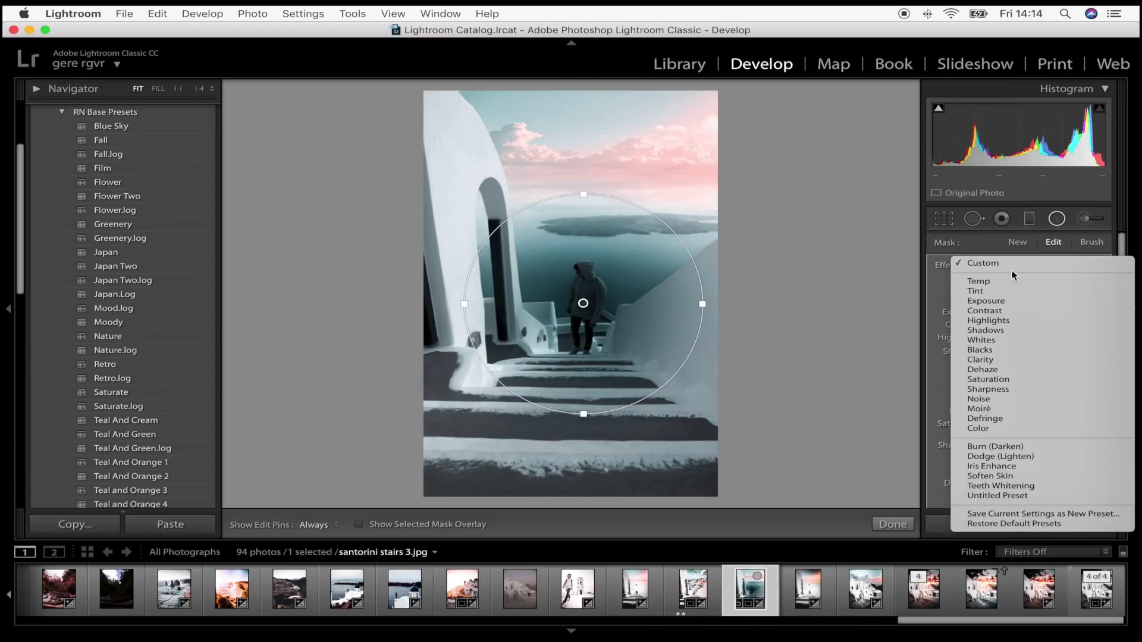
{"action": "left_click", "coordinate": [1012, 301]}
{"action": "left_click_drag", "start_coordinate": [1020, 312], "coordinate": [1040, 323]}
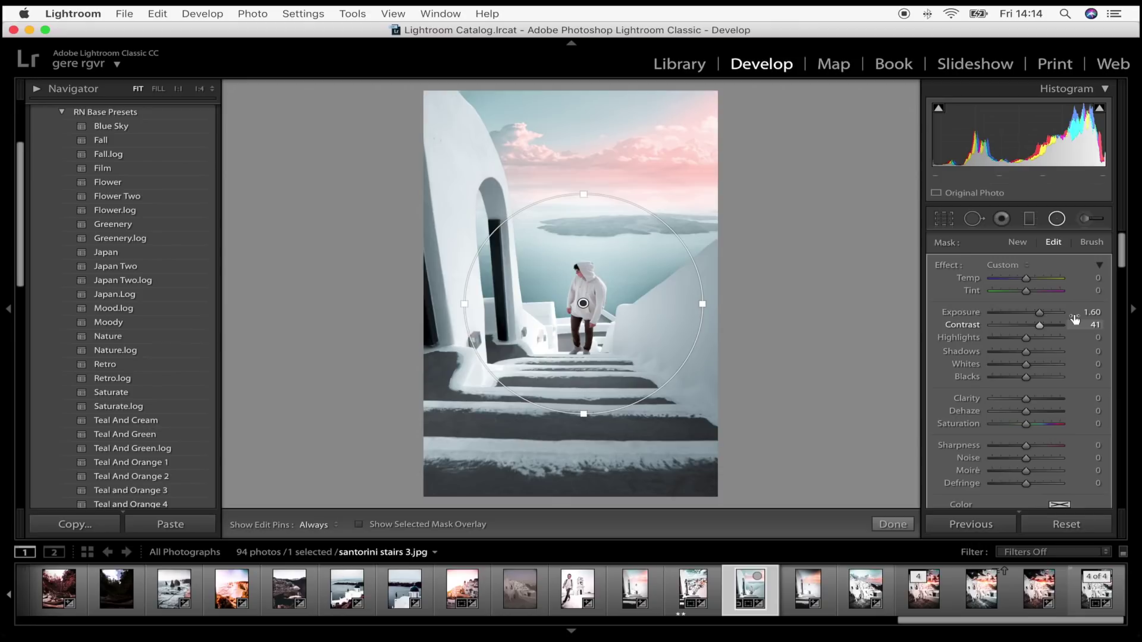
{"action": "left_click", "coordinate": [886, 524]}
Add a larger radial filter covering most of the photo around the man, with exposure 1.29 and contrast 29.
{"action": "left_click", "coordinate": [1058, 218]}
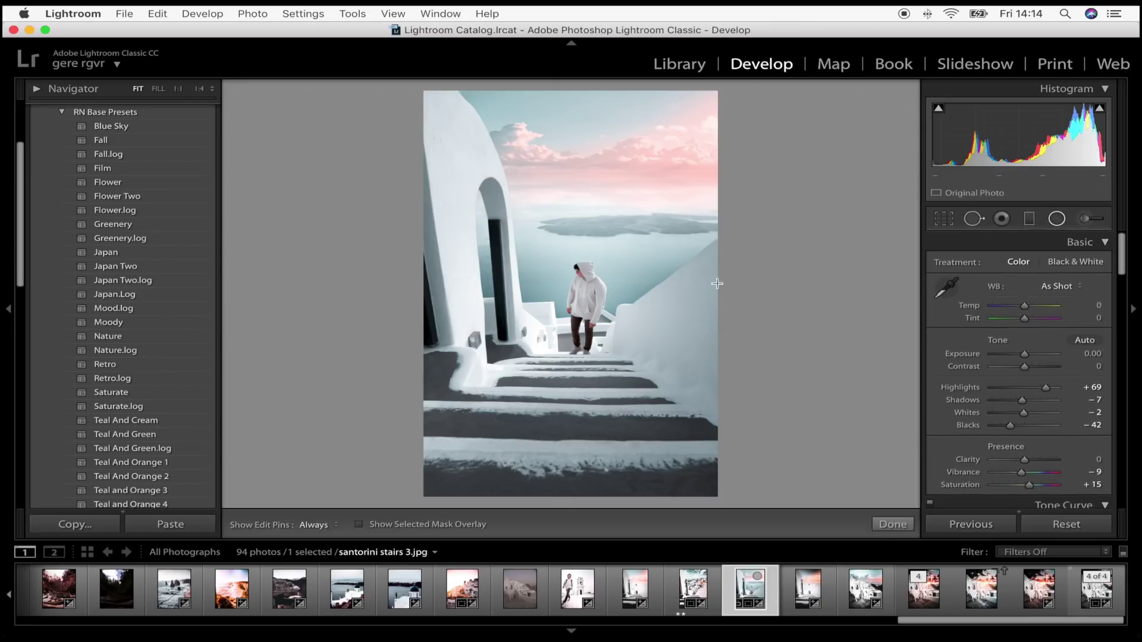
{"action": "left_click_drag", "start_coordinate": [588, 317], "coordinate": [750, 116]}
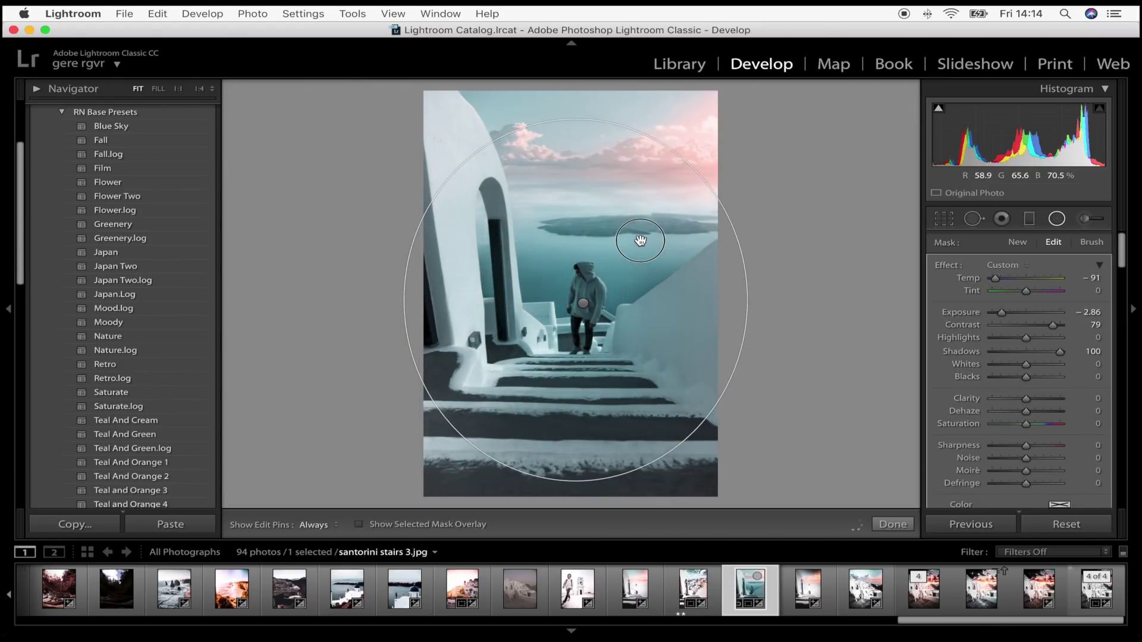
{"action": "left_click", "coordinate": [1006, 265]}
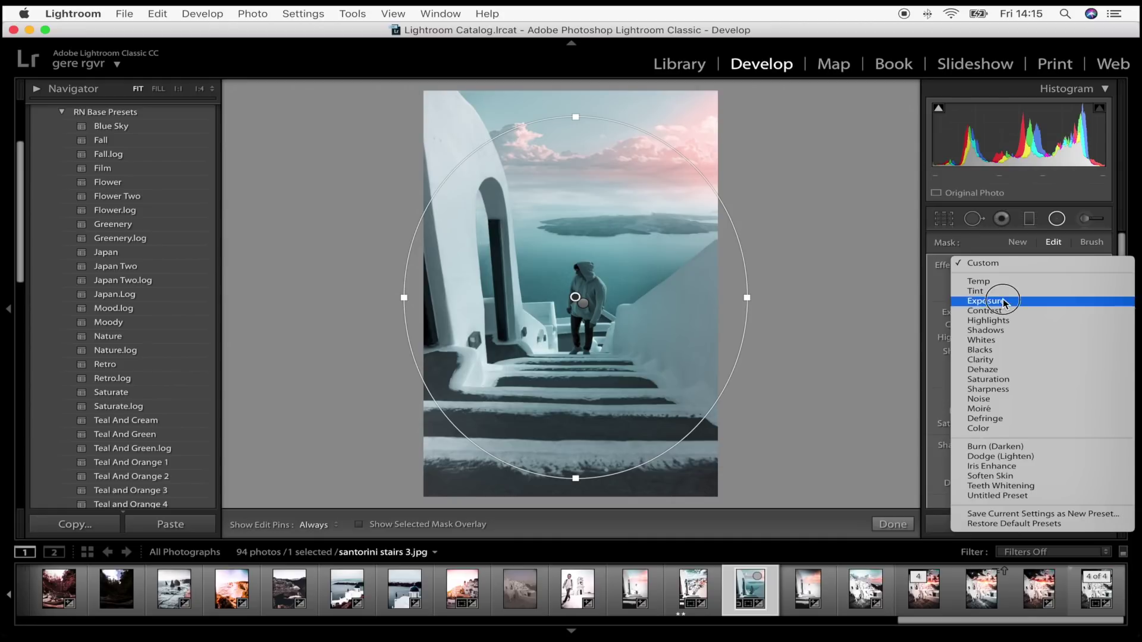
{"action": "left_click", "coordinate": [1011, 300]}
{"action": "left_click_drag", "start_coordinate": [1027, 312], "coordinate": [1037, 313]}
{"action": "left_click", "coordinate": [1036, 326]}
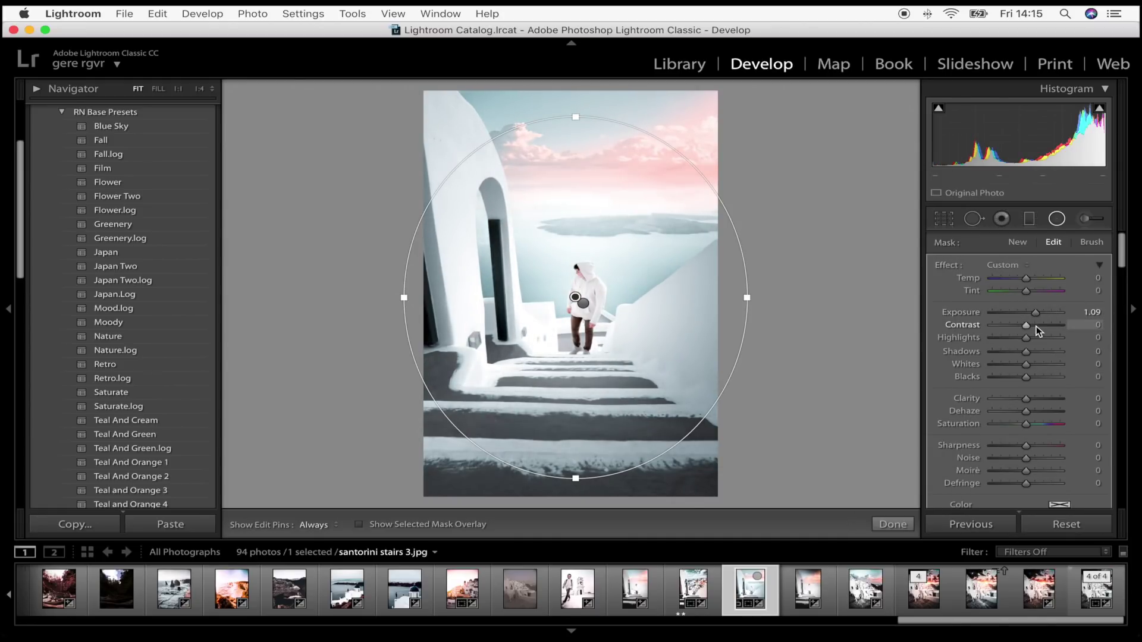
{"action": "left_click", "coordinate": [1036, 326]}
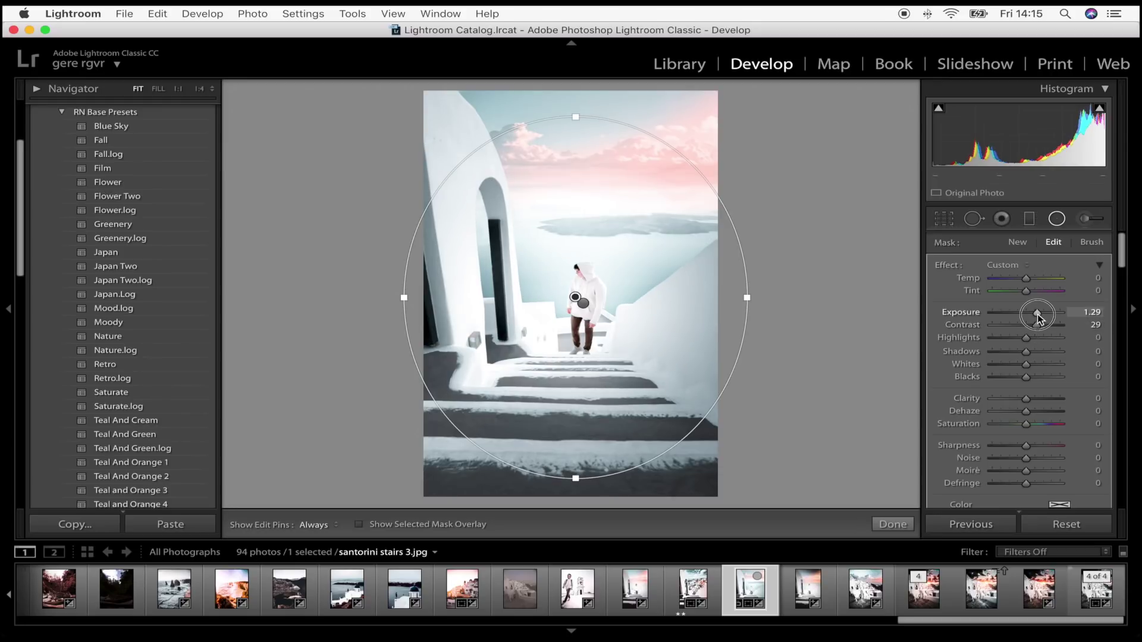
{"action": "left_click", "coordinate": [886, 524]}
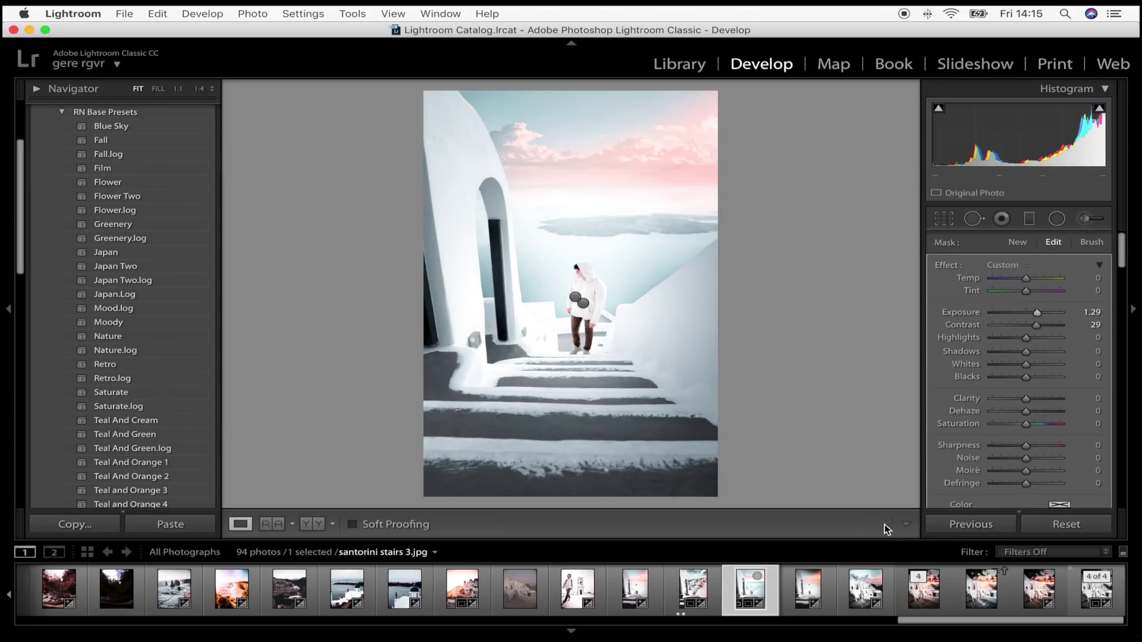
Add a third radial filter around the man and stairs, make it narrower and taller, and set only its clarity to 100.
{"action": "left_click", "coordinate": [1057, 220]}
{"action": "left_click_drag", "start_coordinate": [581, 285], "coordinate": [737, 153]}
{"action": "left_click_drag", "start_coordinate": [677, 225], "coordinate": [668, 234]}
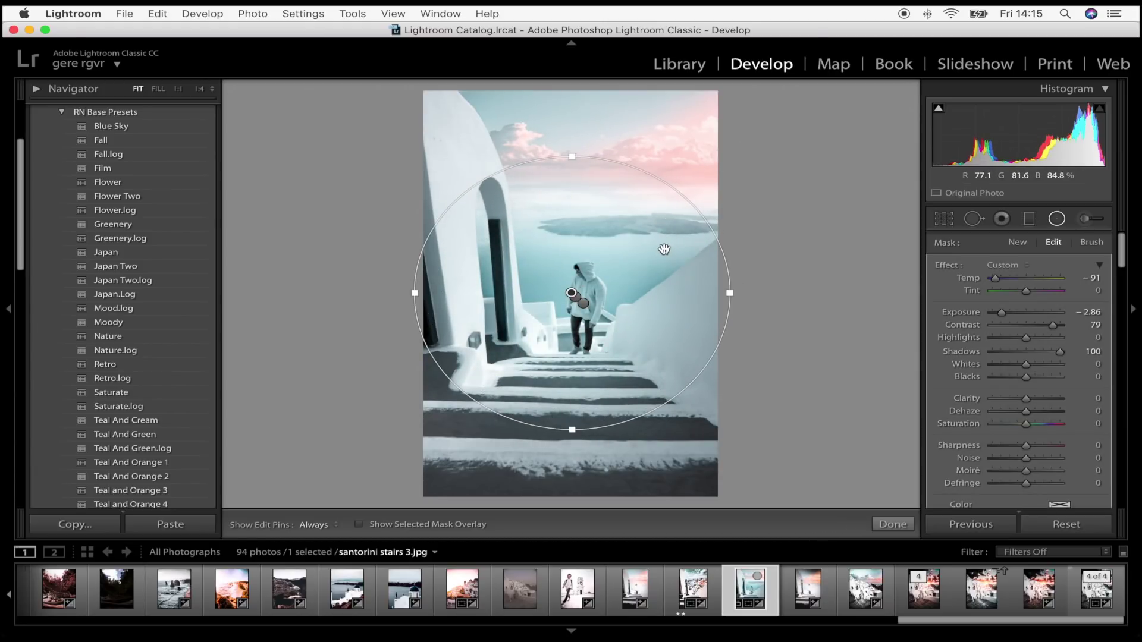
{"action": "left_click_drag", "start_coordinate": [730, 293], "coordinate": [719, 293]}
{"action": "left_click_drag", "start_coordinate": [573, 156], "coordinate": [572, 137]}
{"action": "left_click", "coordinate": [1026, 265]}
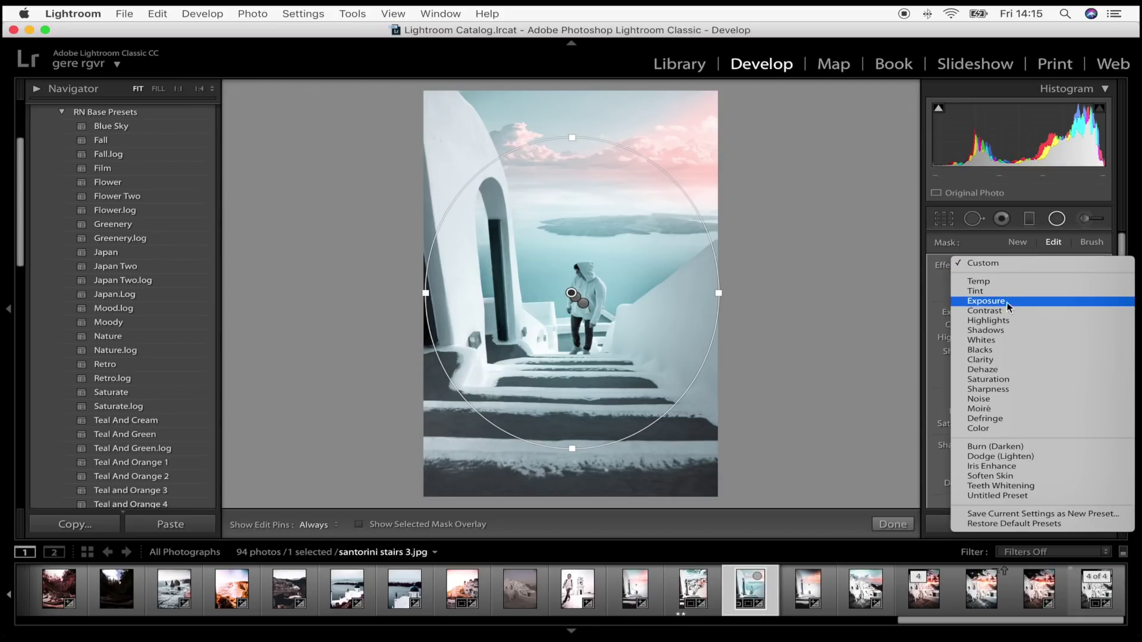
{"action": "left_click", "coordinate": [1001, 362]}
{"action": "left_click_drag", "start_coordinate": [1044, 398], "coordinate": [1087, 404]}
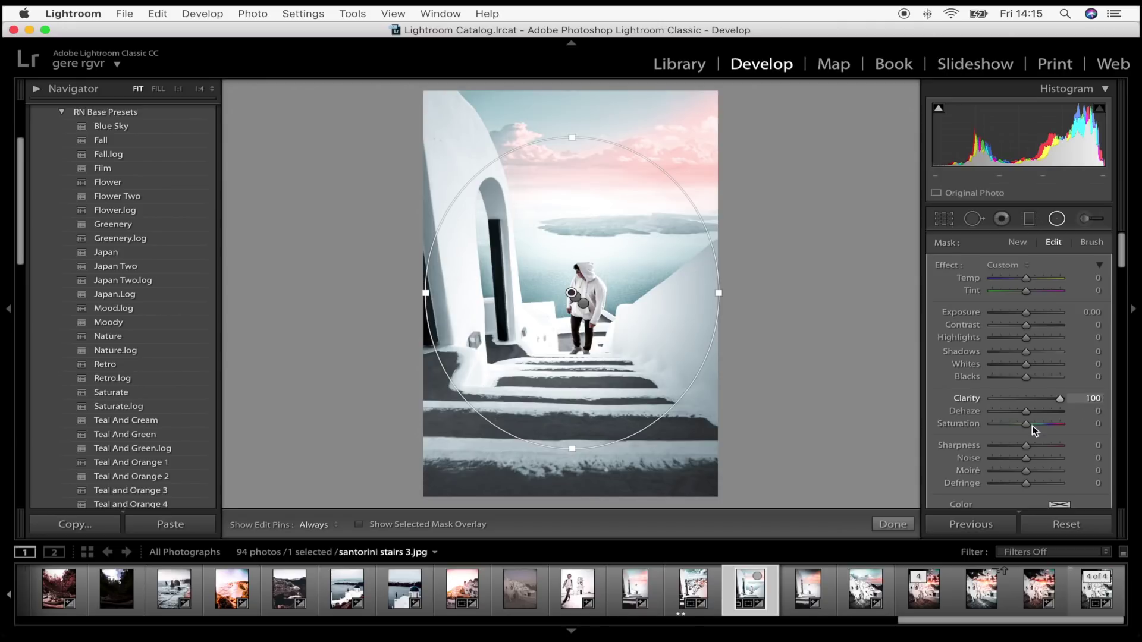
Turn off Invert on the clarity filter, adjust its contrast and strongly lower its blacks.
{"action": "scroll", "coordinate": [958, 464], "scroll_direction": "down", "scroll_amount": 3}
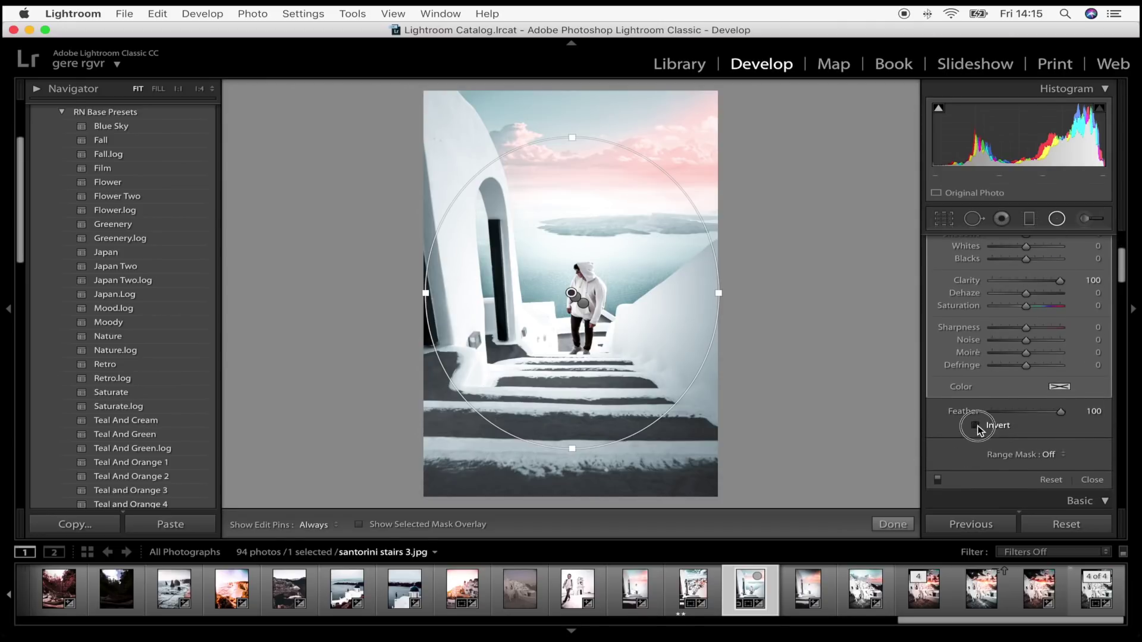
{"action": "left_click", "coordinate": [976, 426]}
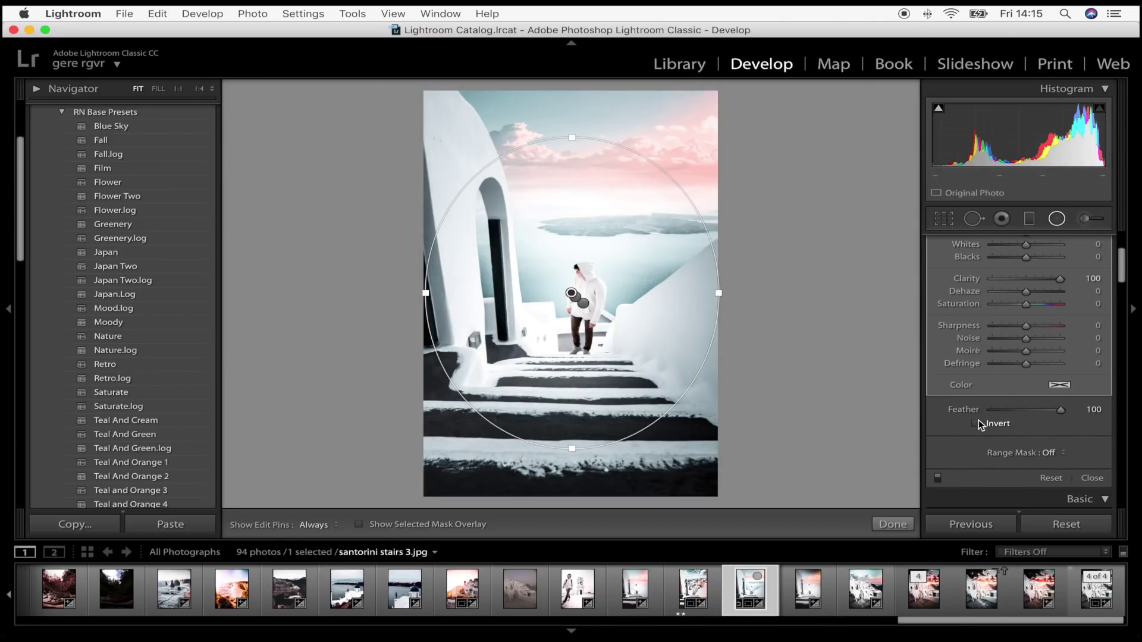
{"action": "scroll", "coordinate": [981, 423], "scroll_direction": "up", "scroll_amount": 3}
{"action": "mouse_move", "coordinate": [1040, 324]}
{"action": "left_mouse_down"}
{"action": "mouse_move", "coordinate": [1087, 332]}
{"action": "mouse_move", "coordinate": [1031, 338]}
{"action": "left_mouse_up"}
{"action": "left_click_drag", "start_coordinate": [1026, 376], "coordinate": [974, 376]}
{"action": "left_click", "coordinate": [905, 526]}
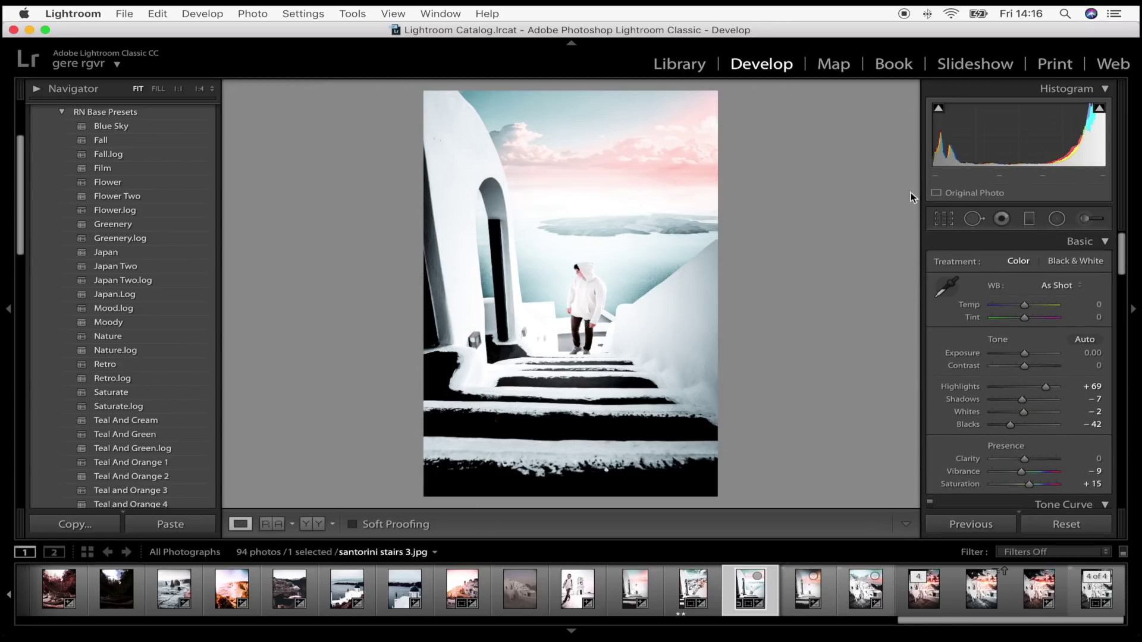
Add a flat radial filter over the horizon with exposure -0.40, clarity 100, and highlights and shadows at -100.
{"action": "left_click", "coordinate": [1057, 219]}
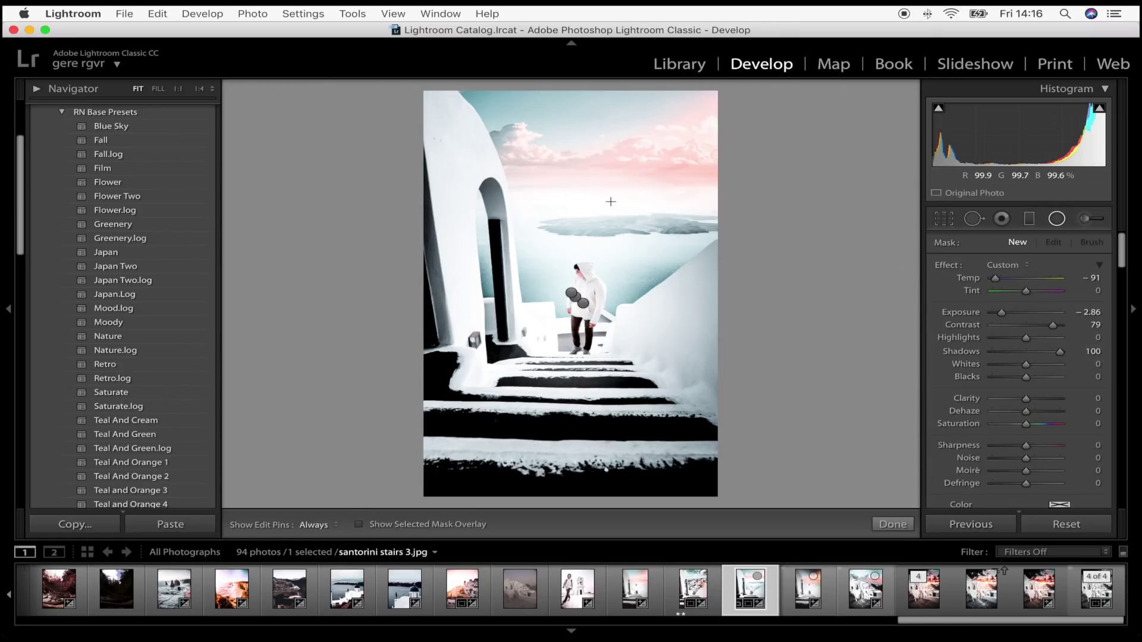
{"action": "mouse_move", "coordinate": [596, 195]}
{"action": "left_mouse_down"}
{"action": "mouse_move", "coordinate": [740, 242]}
{"action": "mouse_move", "coordinate": [602, 191]}
{"action": "mouse_move", "coordinate": [613, 193]}
{"action": "left_mouse_up"}
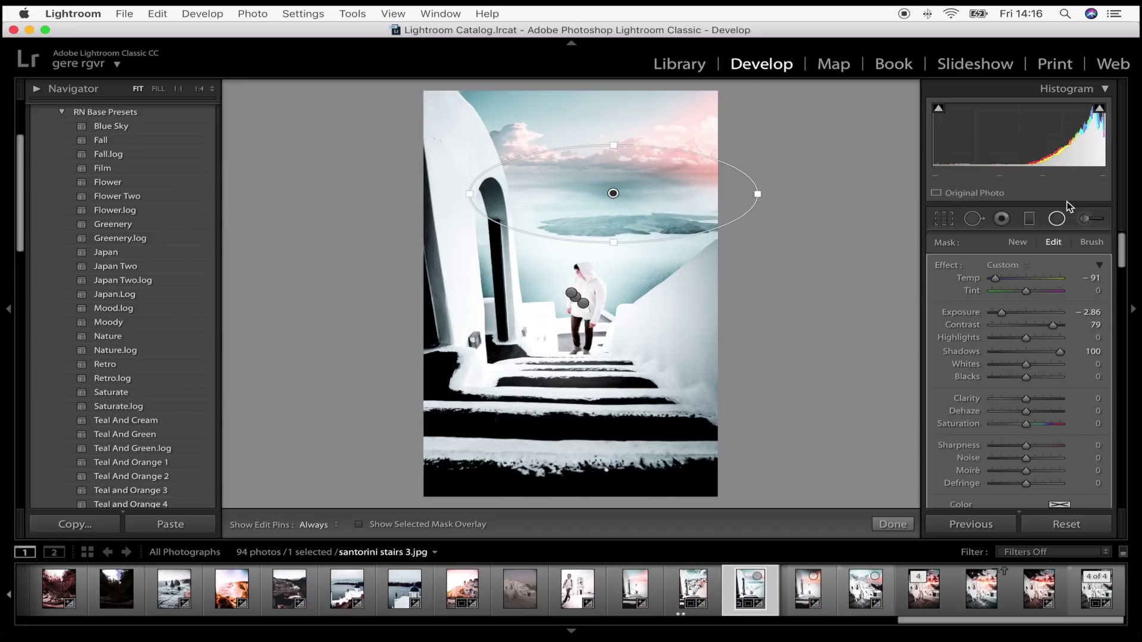
{"action": "left_click", "coordinate": [1017, 265]}
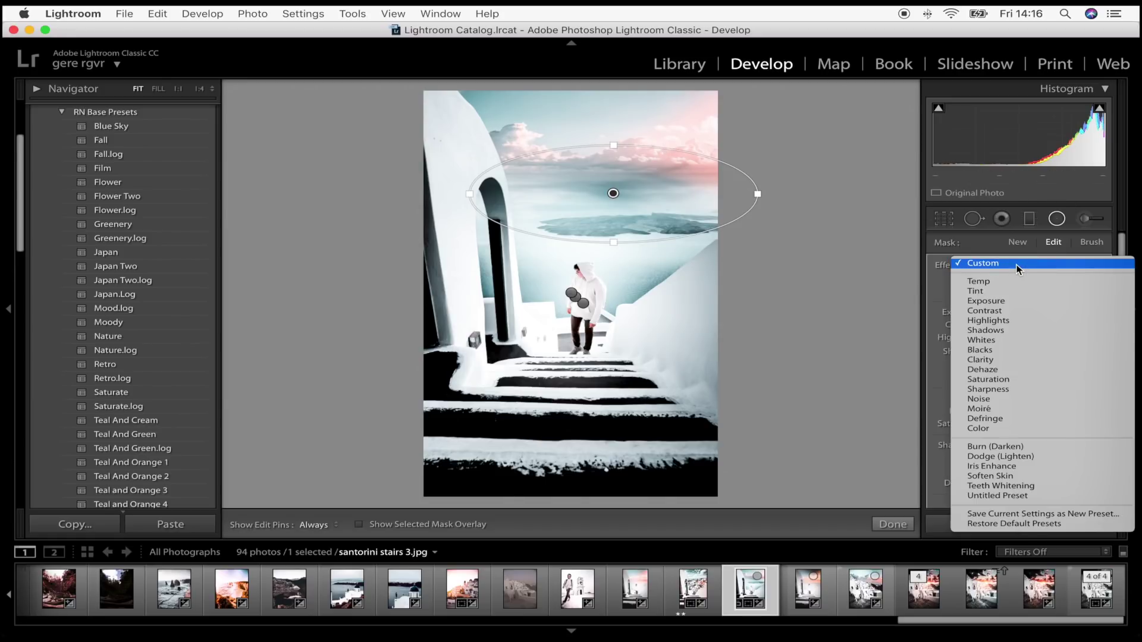
{"action": "left_click", "coordinate": [1013, 303]}
{"action": "left_click_drag", "start_coordinate": [1010, 309], "coordinate": [1022, 316]}
{"action": "left_click_drag", "start_coordinate": [1026, 398], "coordinate": [1100, 398]}
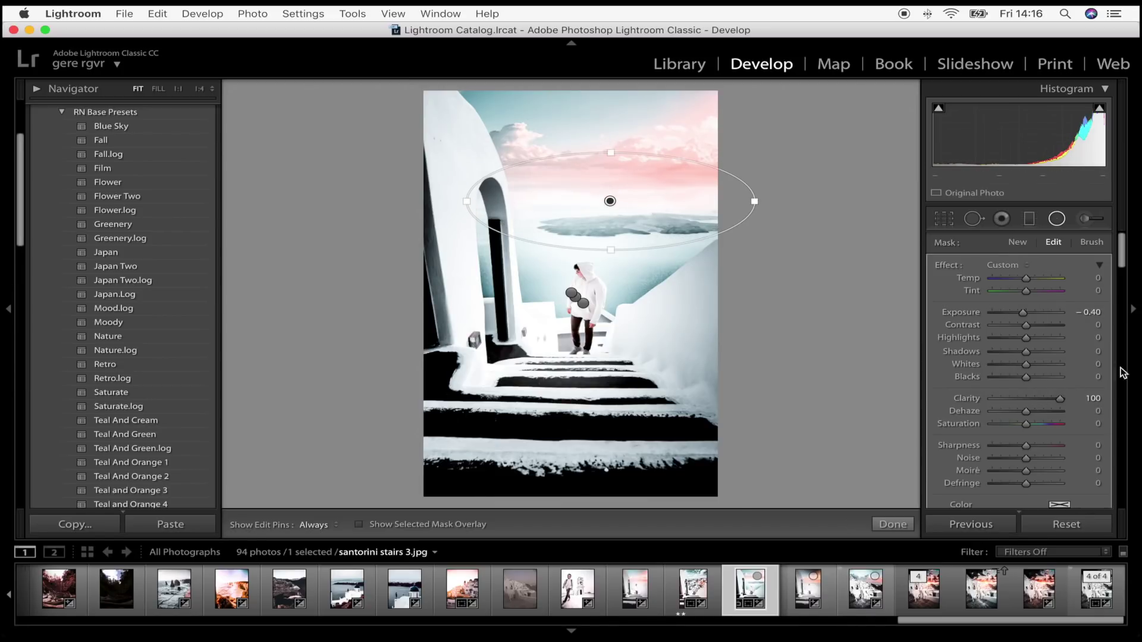
{"action": "left_click_drag", "start_coordinate": [1027, 352], "coordinate": [959, 344]}
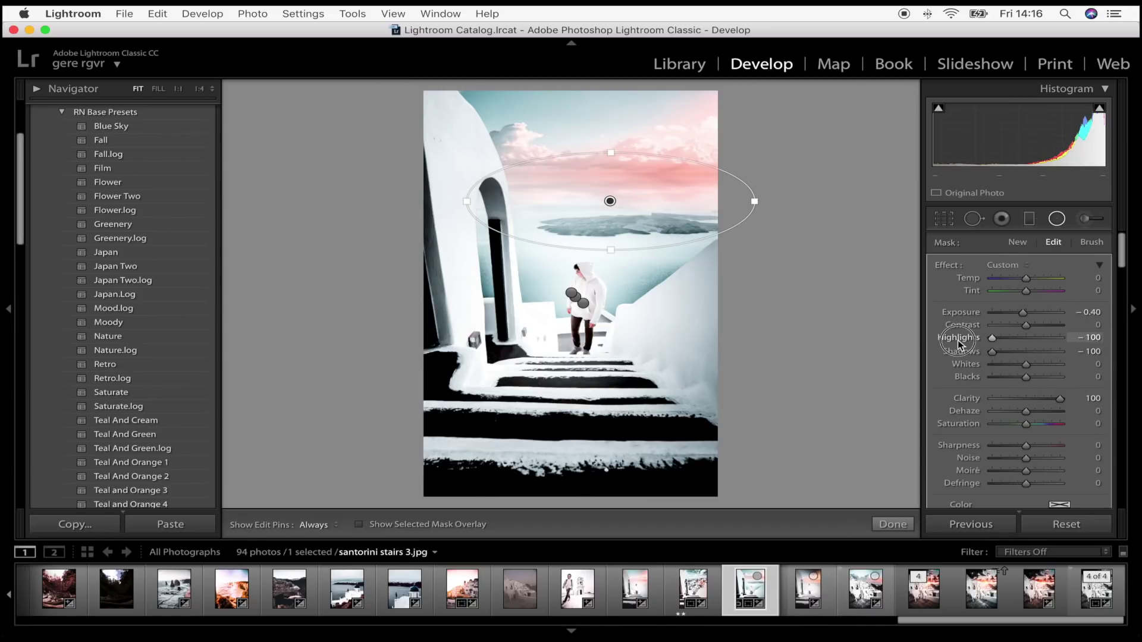
{"action": "left_click", "coordinate": [894, 524]}
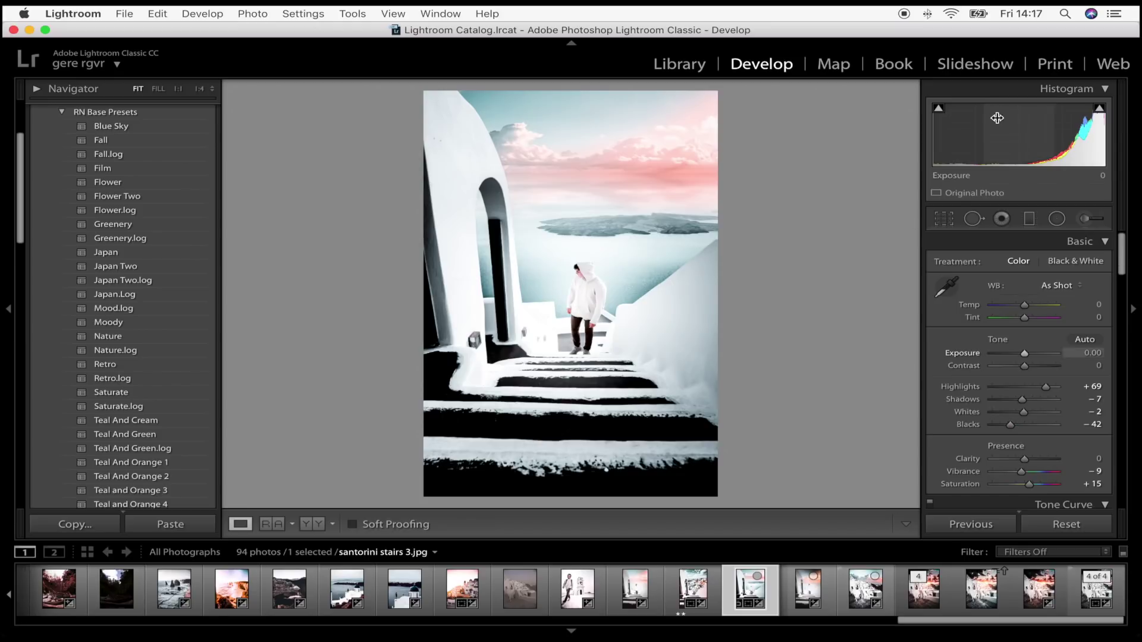
Add a wide radial filter over the upper sky, adjust its exposure, highlights and contrast, lower its shadows, and reshape it.
{"action": "left_click", "coordinate": [1058, 222]}
{"action": "left_click_drag", "start_coordinate": [621, 102], "coordinate": [678, 95]}
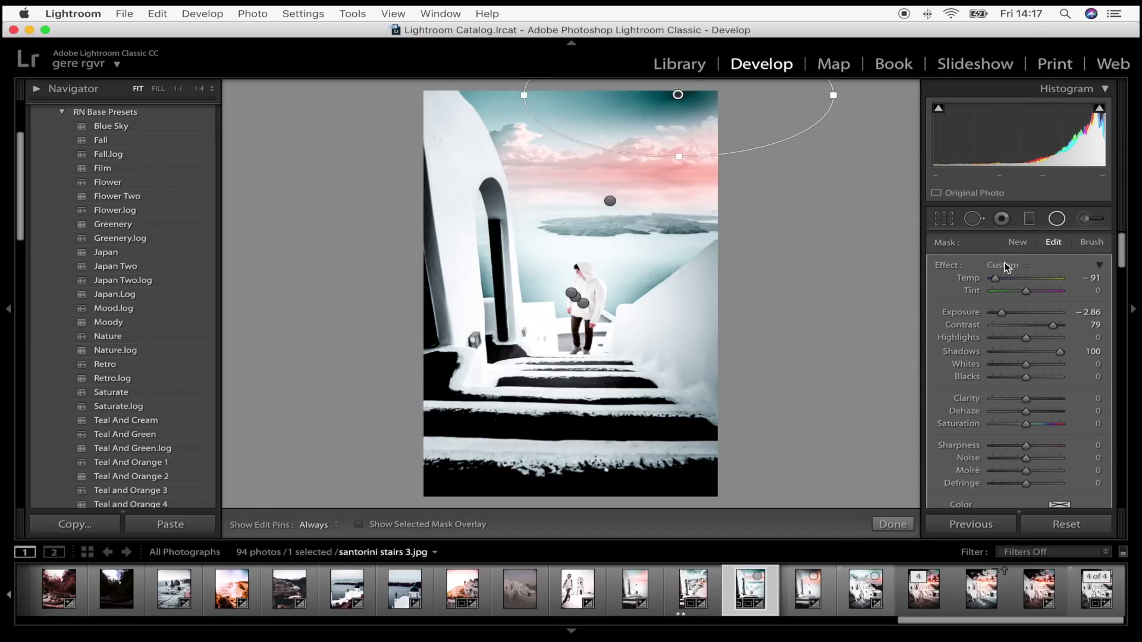
{"action": "left_click", "coordinate": [1014, 268]}
{"action": "left_click", "coordinate": [1011, 301]}
{"action": "left_click_drag", "start_coordinate": [1017, 313], "coordinate": [1022, 319]}
{"action": "mouse_move", "coordinate": [1025, 337]}
{"action": "left_mouse_down"}
{"action": "mouse_move", "coordinate": [1015, 337]}
{"action": "mouse_move", "coordinate": [1031, 325]}
{"action": "left_mouse_up"}
{"action": "left_click_drag", "start_coordinate": [1026, 352], "coordinate": [1013, 352]}
{"action": "left_click_drag", "start_coordinate": [767, 127], "coordinate": [796, 107]}
{"action": "key", "text": "shift+m"}
Compare the photo before and after side by side, and browse the RN Presets and RN Base Presets lists.
{"action": "key", "text": "y"}
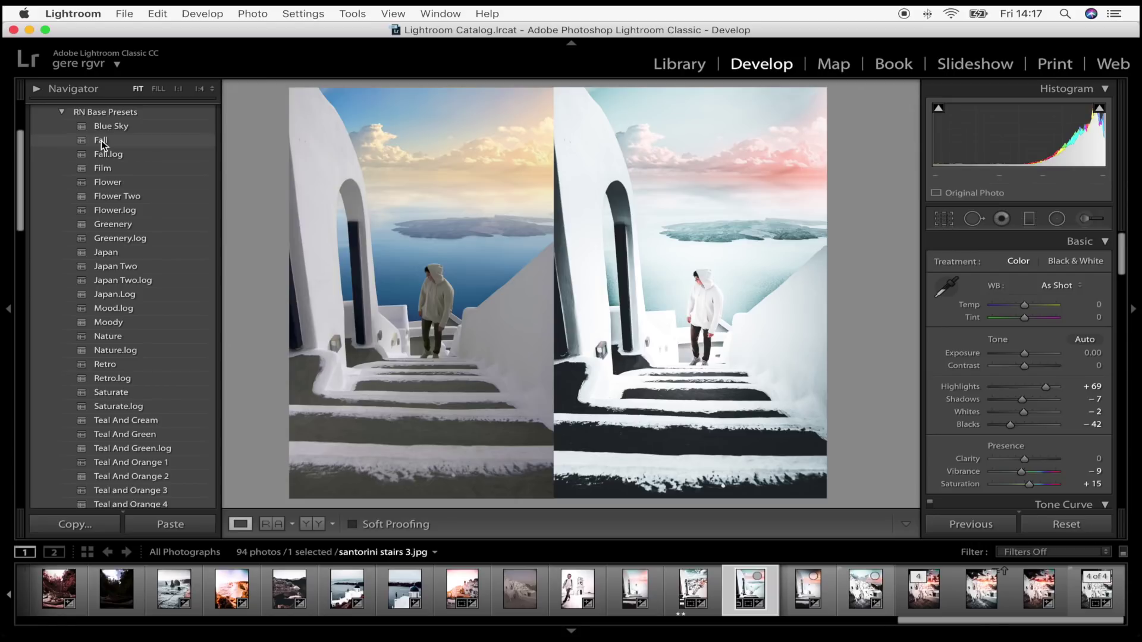
{"action": "left_click", "coordinate": [97, 178]}
{"action": "scroll", "coordinate": [96, 202], "scroll_direction": "up", "scroll_amount": 2}
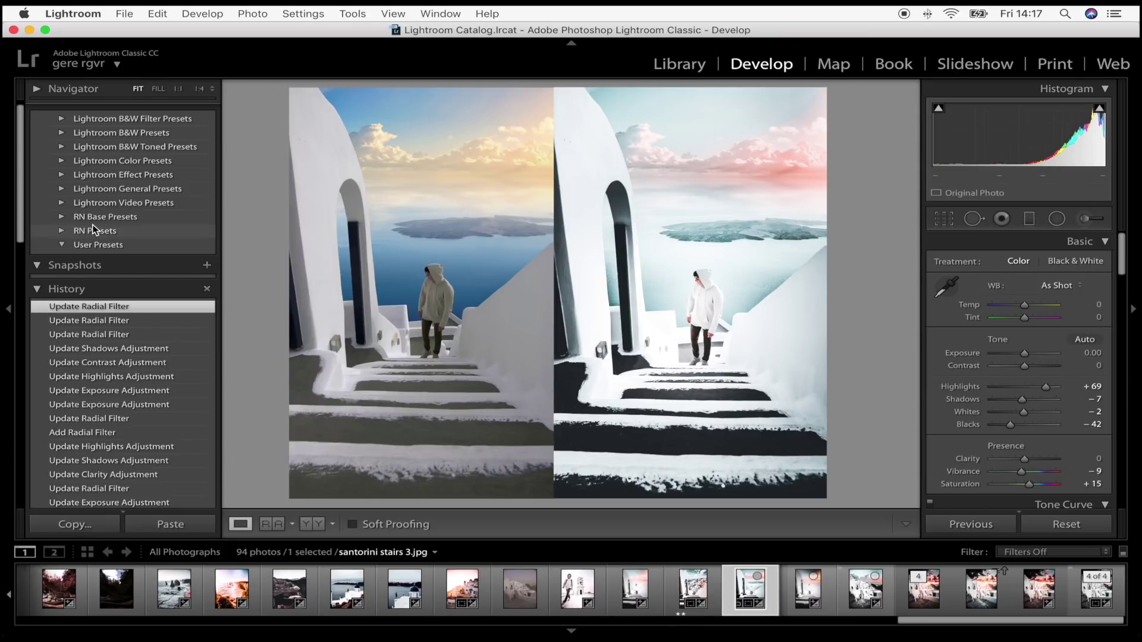
{"action": "left_click", "coordinate": [63, 230]}
{"action": "scroll", "coordinate": [123, 262], "scroll_direction": "down", "scroll_amount": 3}
{"action": "scroll", "coordinate": [122, 262], "scroll_direction": "down", "scroll_amount": 3}
{"action": "scroll", "coordinate": [95, 226], "scroll_direction": "up", "scroll_amount": 5}
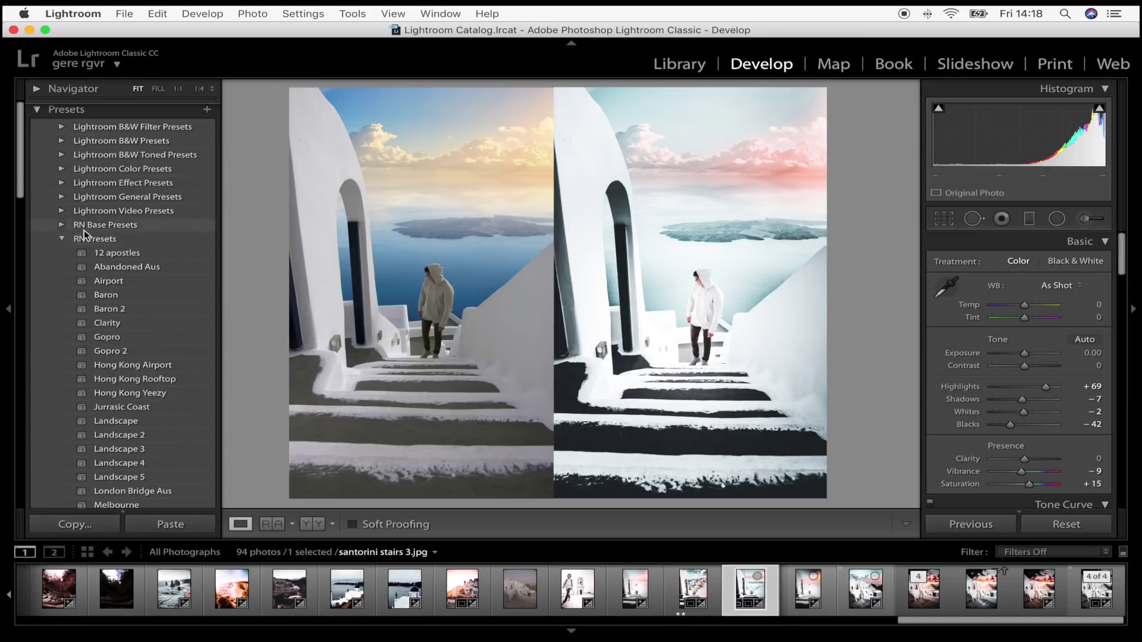
{"action": "left_click", "coordinate": [61, 224]}
{"action": "scroll", "coordinate": [128, 230], "scroll_direction": "down", "scroll_amount": 5}
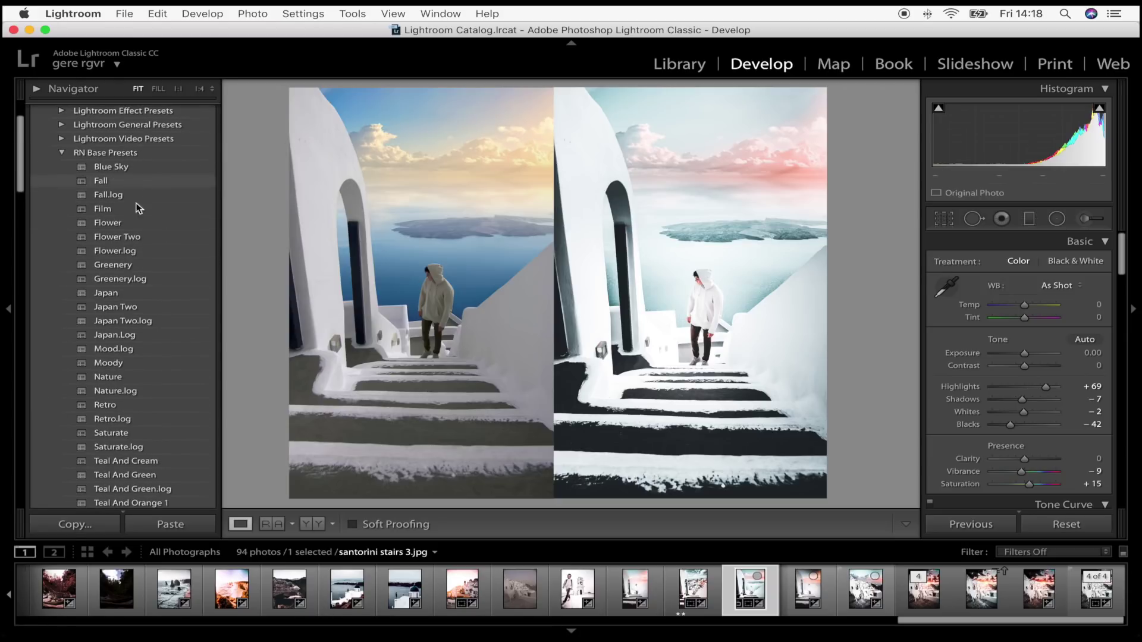
{"action": "scroll", "coordinate": [133, 310], "scroll_direction": "down", "scroll_amount": 1}
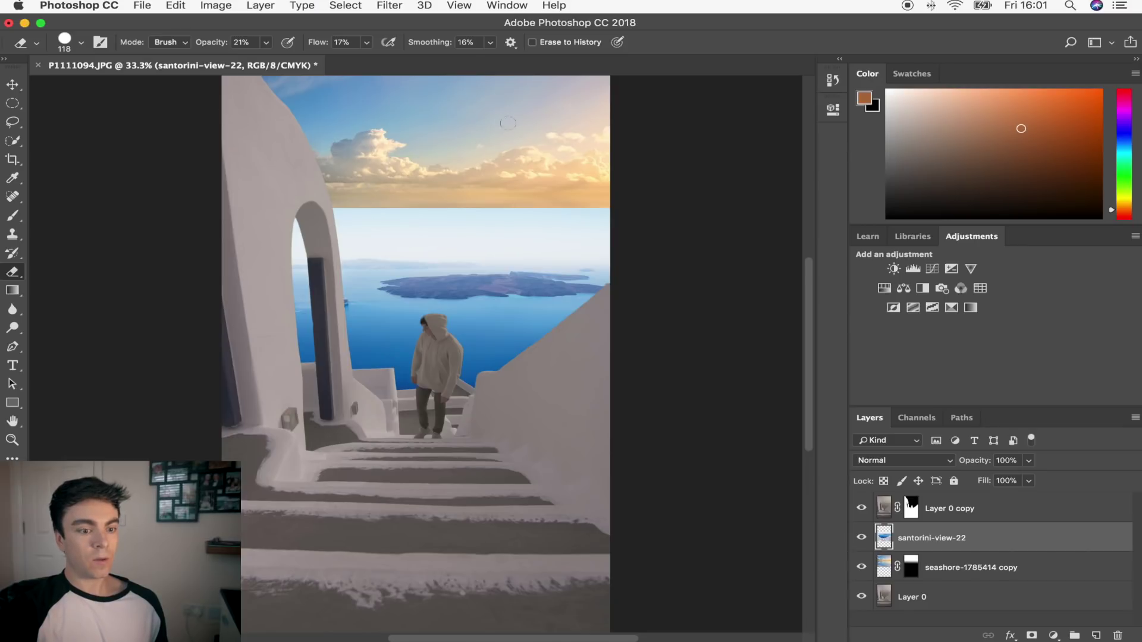
Switch to Photoshop and duplicate the santorini-view-22 layer.
{"action": "right_click", "coordinate": [897, 510]}
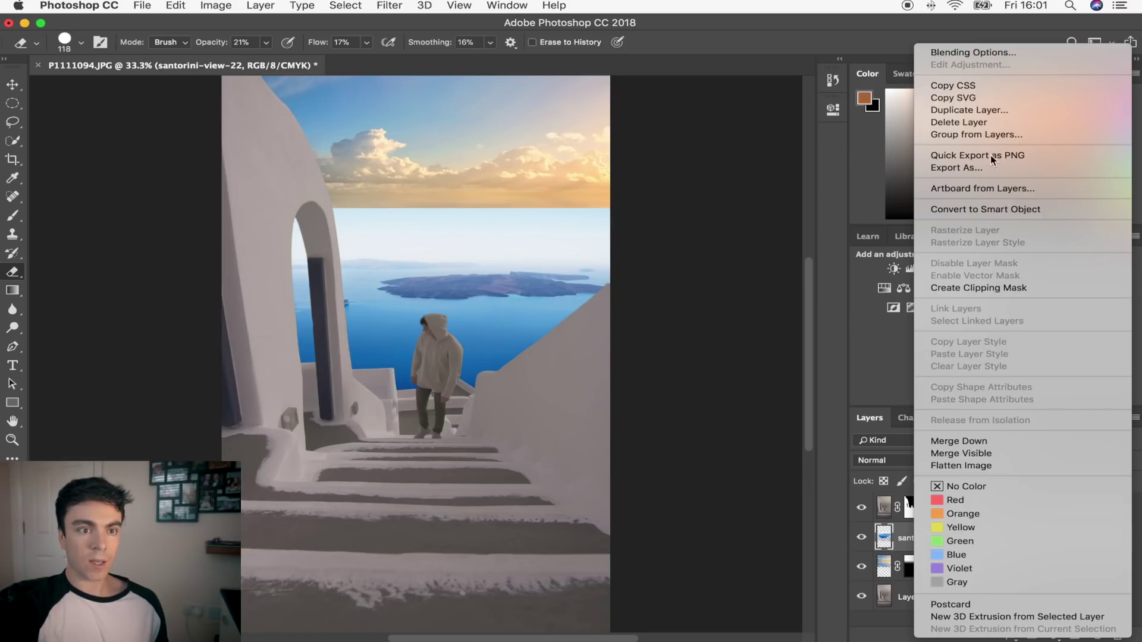
{"action": "left_click", "coordinate": [958, 109]}
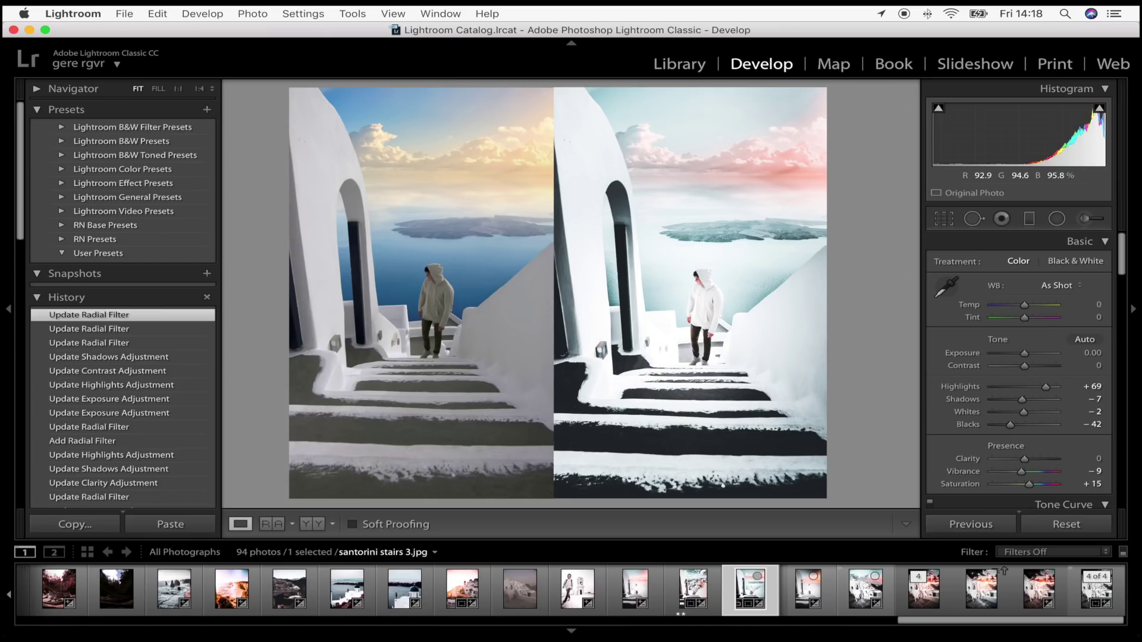